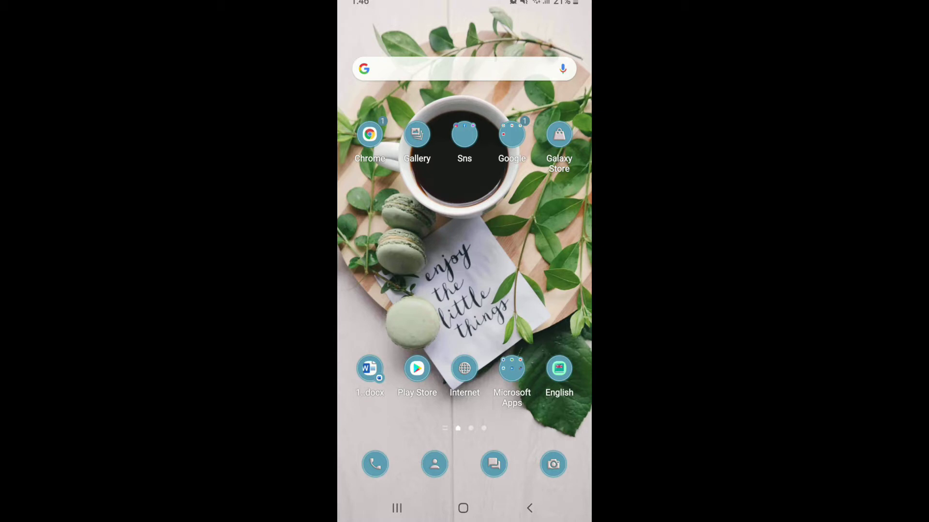
Step: Swipe up on the home screen to reveal the app drawer
left_click_drag(465, 327, 465, 145)
Step: Launch TikTok and apply the animated cartoon-face effect from the Trending effects
left_click(417, 76)
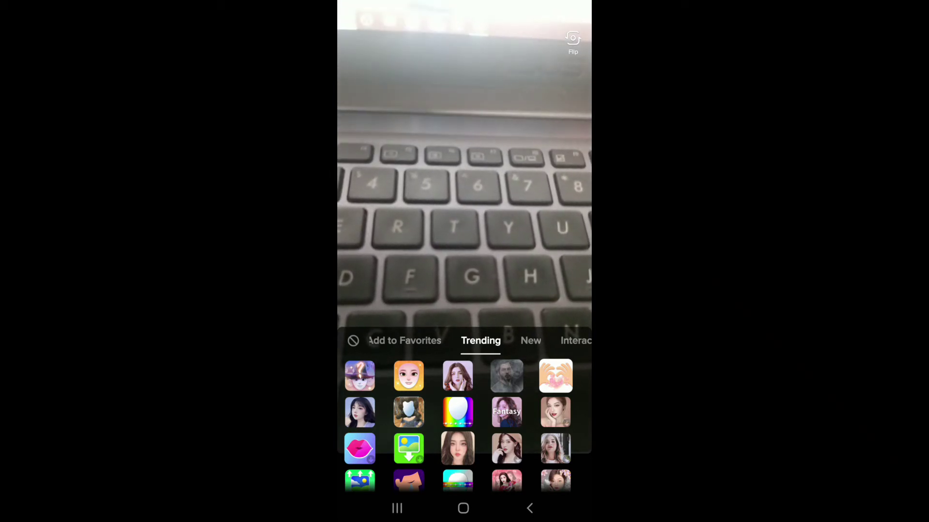
left_click(409, 376)
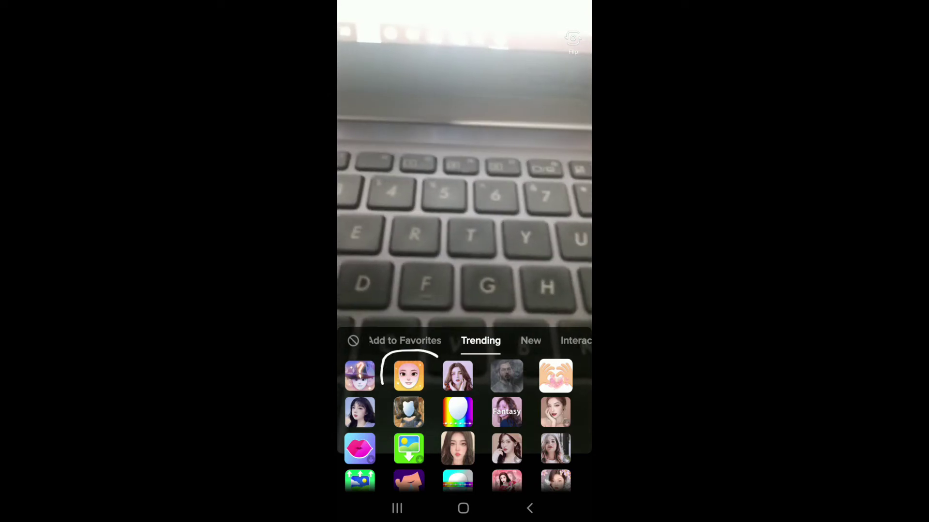
Step: Record a short clip with the cartoon-face effect showing on the camera preview
left_click(464, 182)
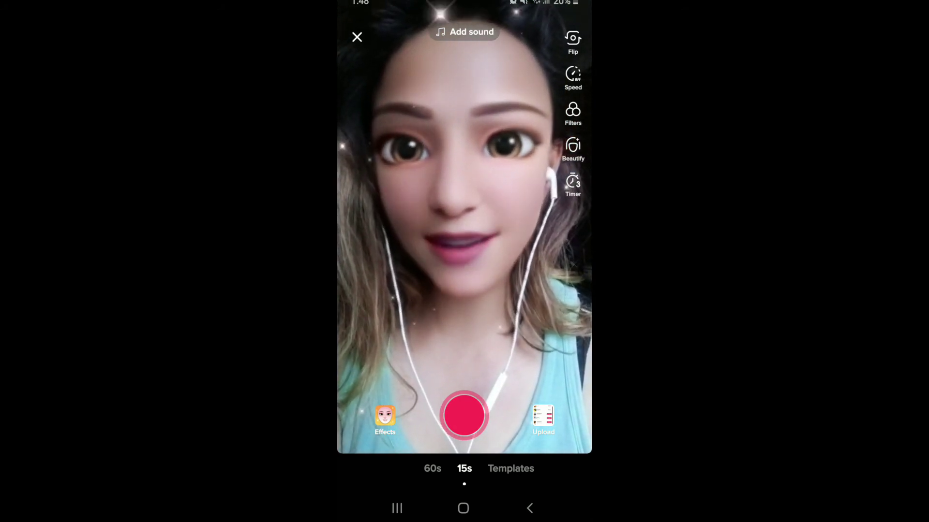
left_click(464, 416)
left_click(465, 415)
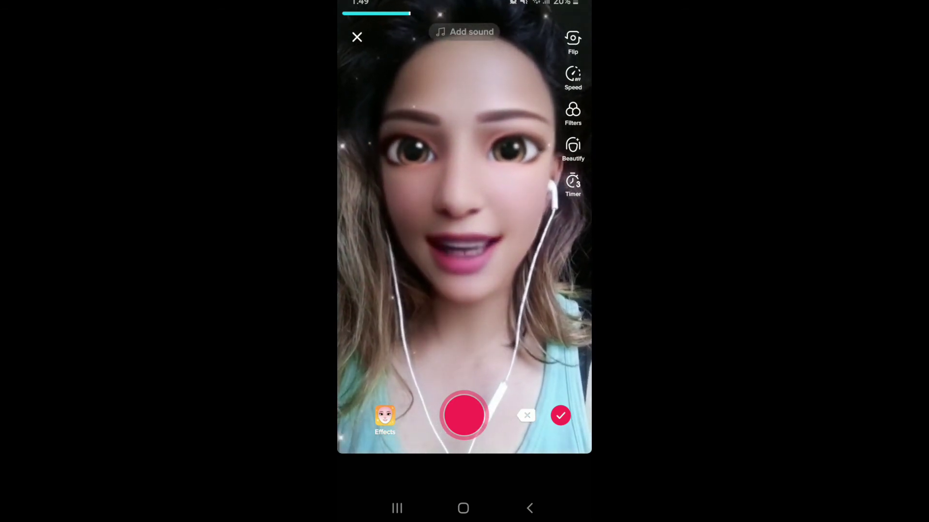
Step: Confirm the recorded clip and continue to the post screen captioned #MagicAnimation
left_click(560, 415)
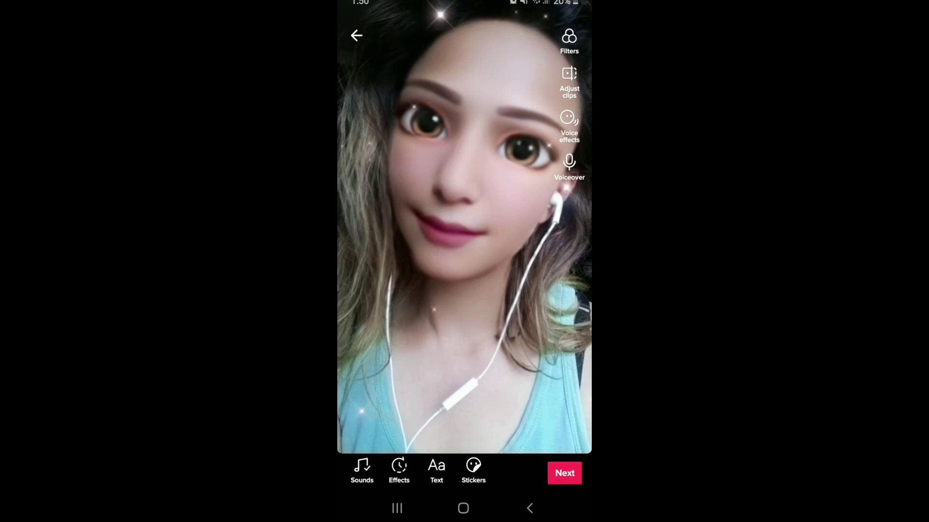
left_click(564, 473)
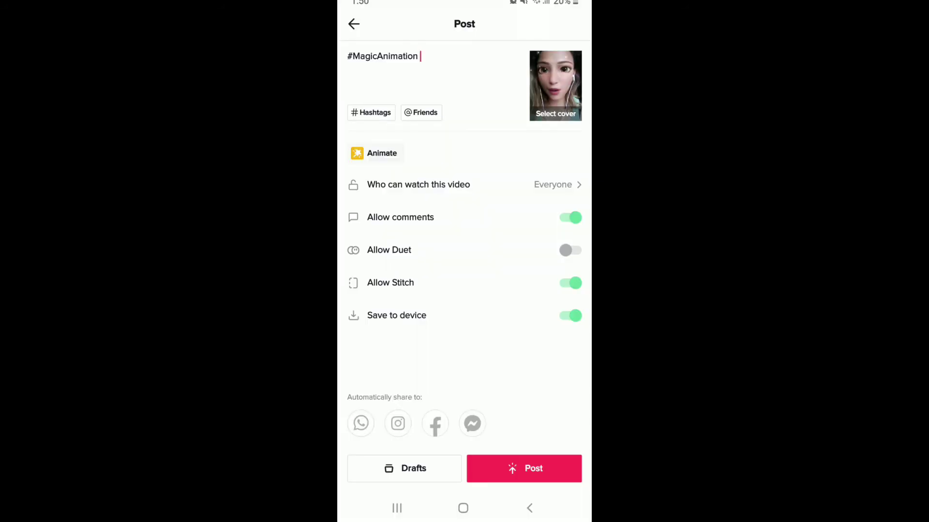
Step: Keep the #MagicAnimation caption and post the video to the profile grid
left_click(420, 58)
left_click(529, 508)
left_click(535, 467)
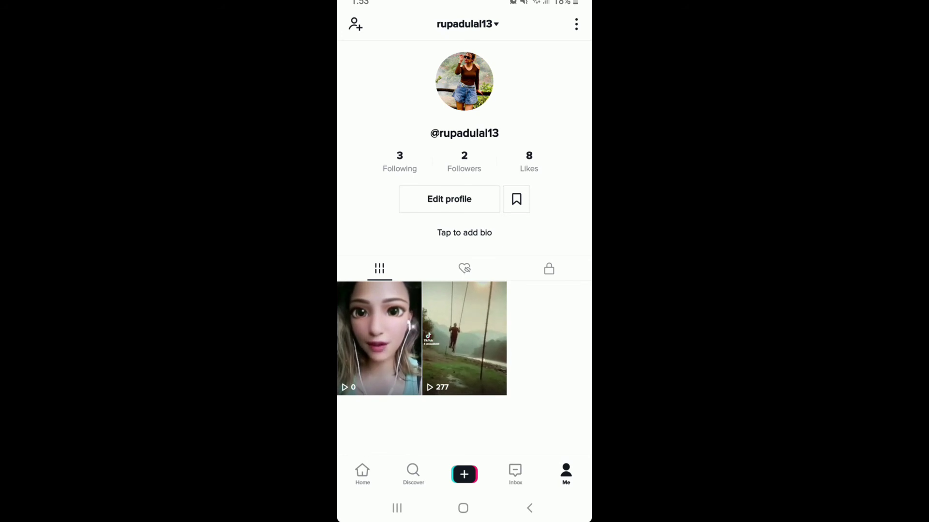
Step: Return to the Android home screen, leaving TikTok
left_click(463, 508)
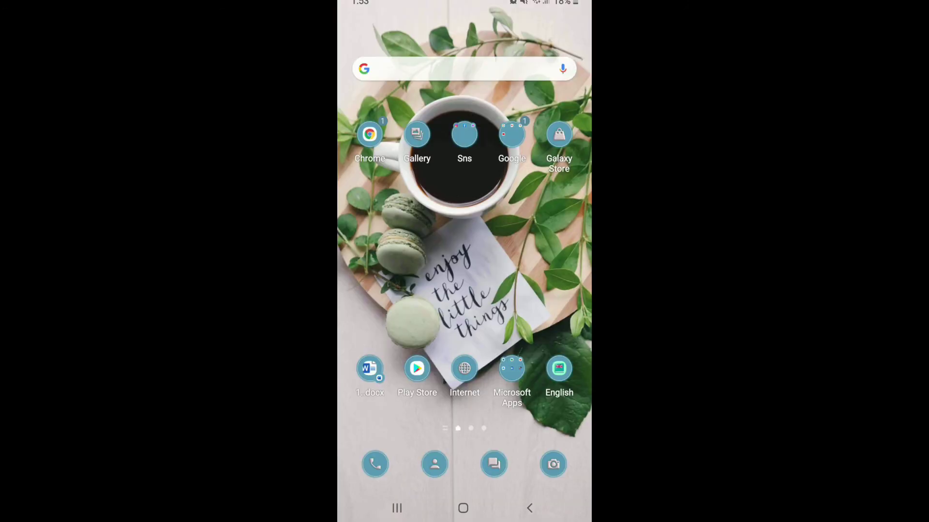